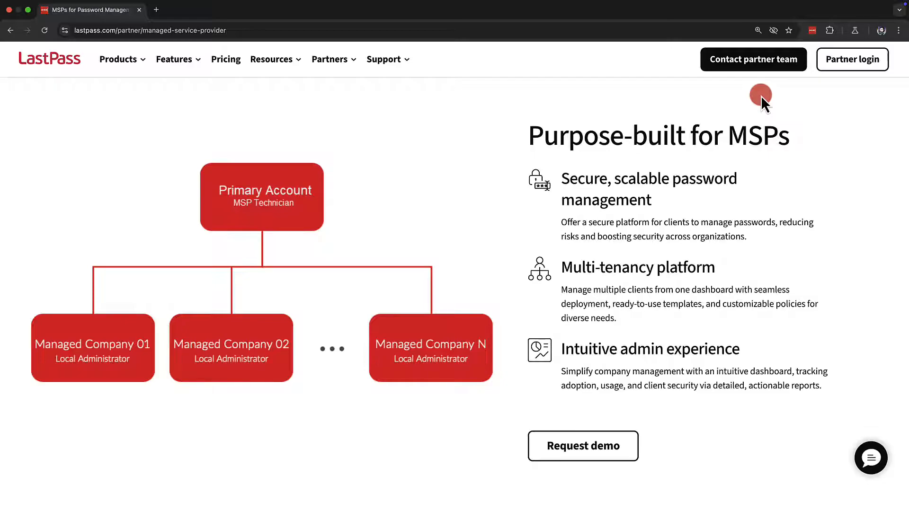
Open the Admin Console from the LastPass browser extension and show the MSP company list
{"action": "left_click", "coordinate": [811, 31]}
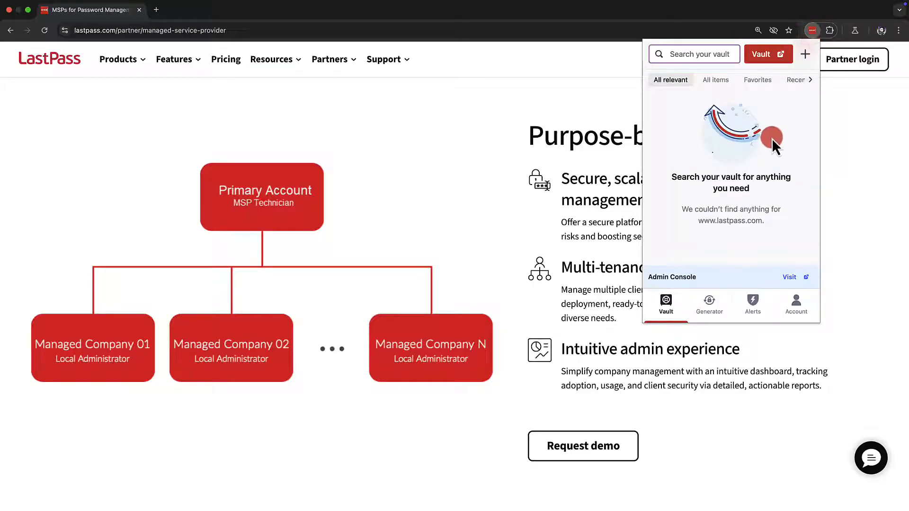
{"action": "left_click", "coordinate": [789, 279]}
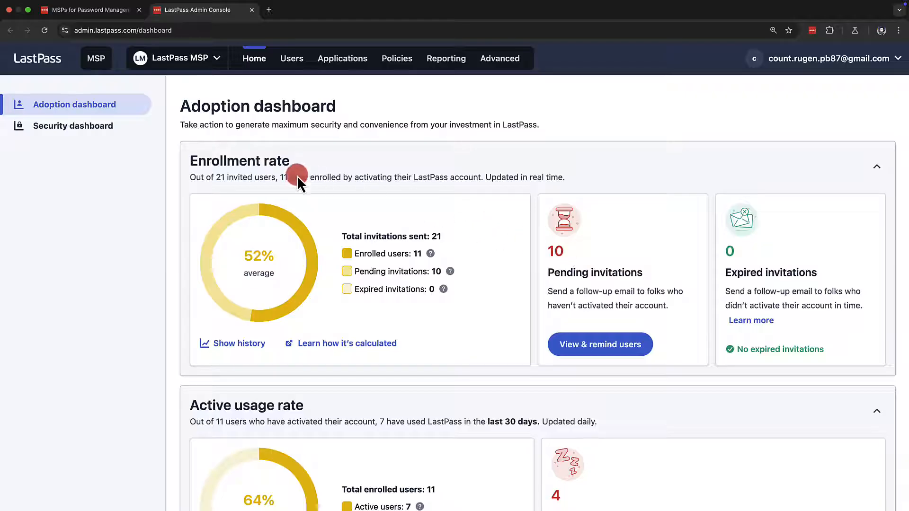
{"action": "left_click", "coordinate": [110, 75]}
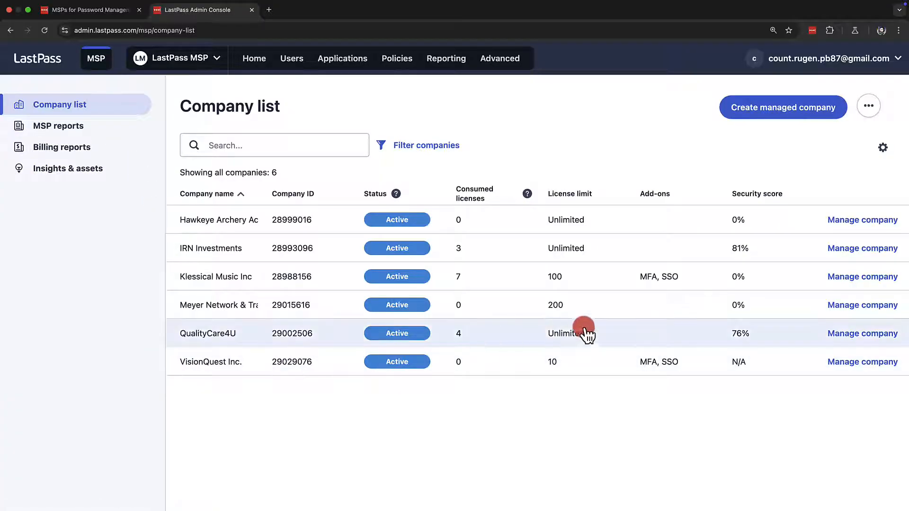
View the adoption dashboard of the managed company IRN Investments, and return to the primary account
{"action": "left_click", "coordinate": [830, 256]}
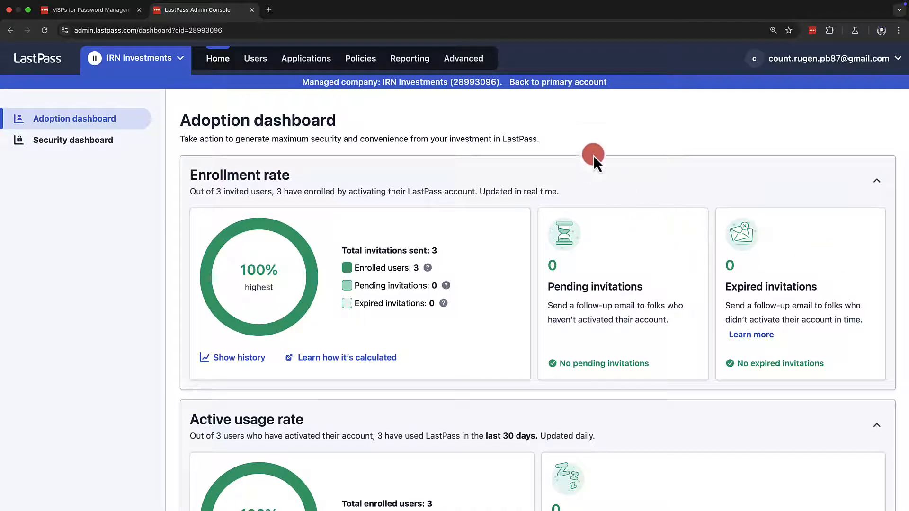
{"action": "left_click", "coordinate": [580, 84]}
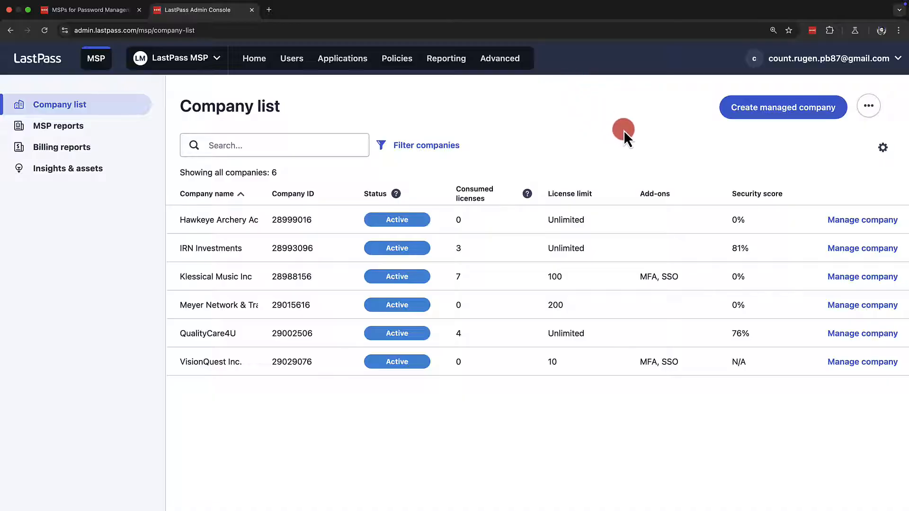
Start a new managed company named "Apex Investments Inc." with no license limit and no add-ons, and continue to the company settings
{"action": "left_click", "coordinate": [729, 122]}
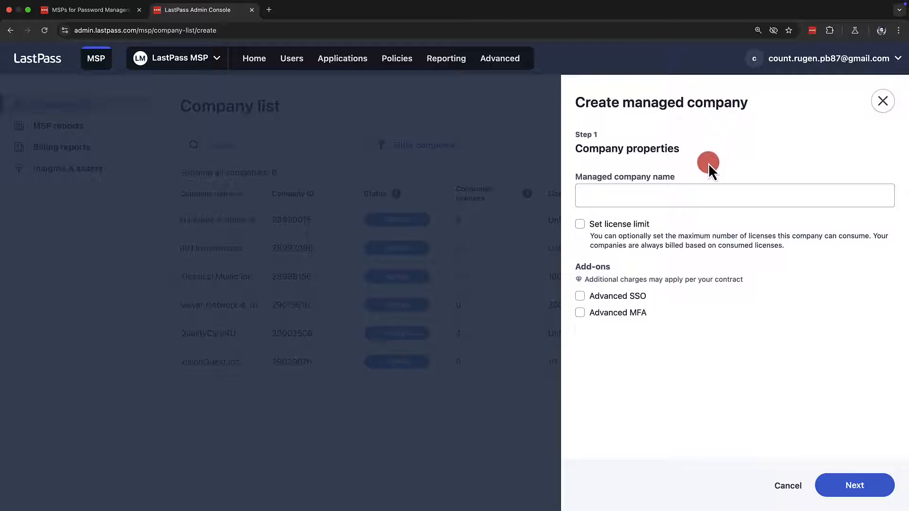
{"action": "left_click", "coordinate": [706, 185]}
{"action": "type", "text": "Apex Investme"}
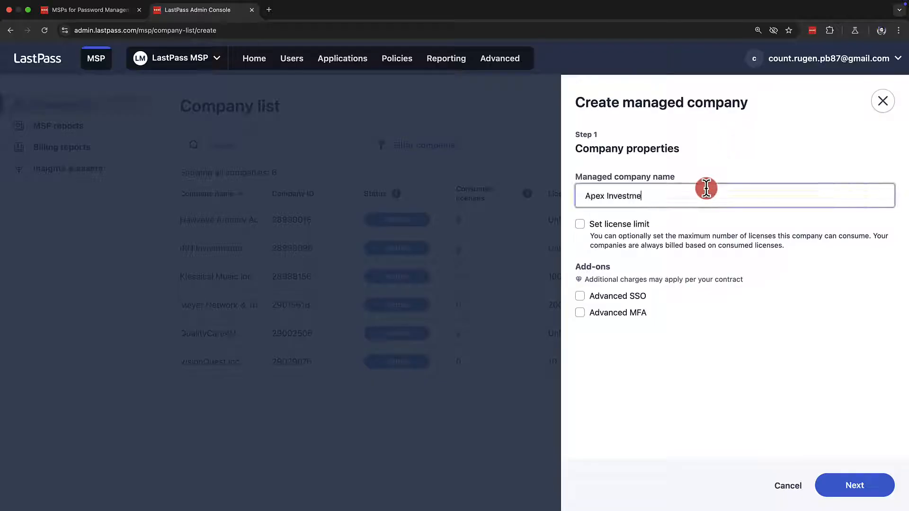
{"action": "type", "text": "nts Inc."}
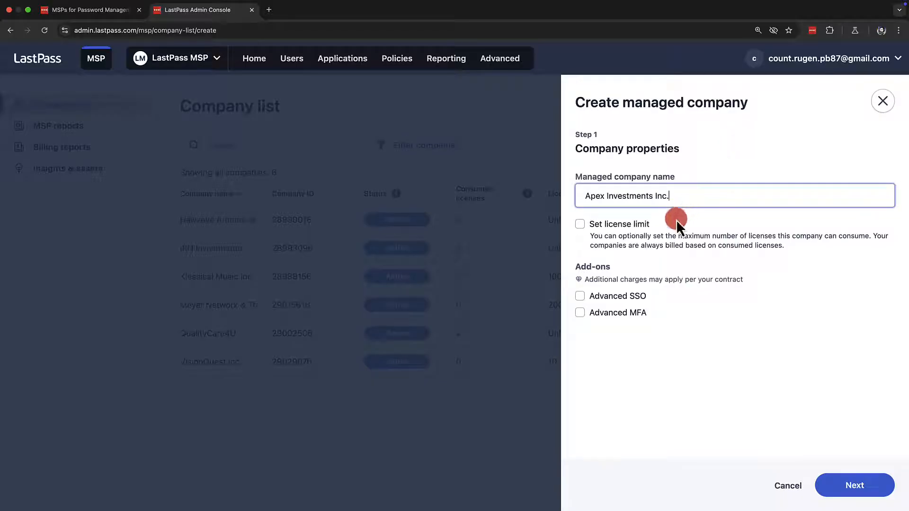
{"action": "left_click", "coordinate": [620, 224]}
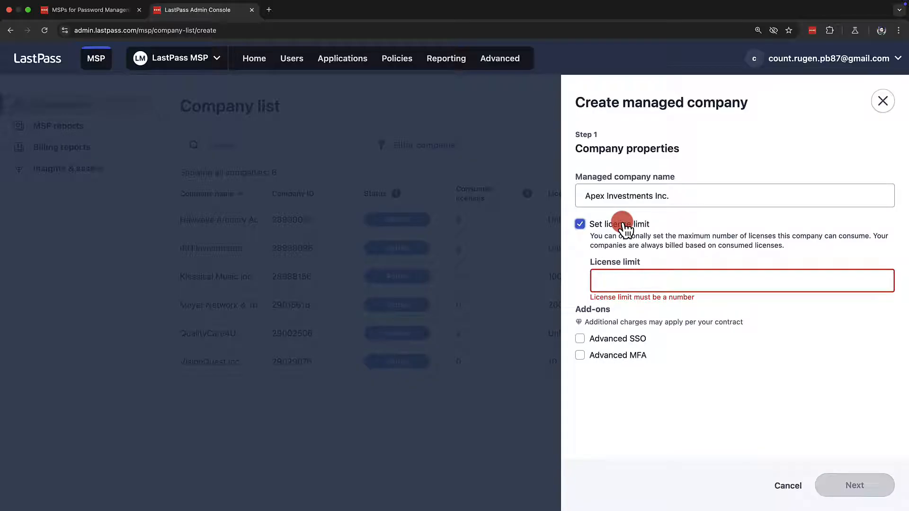
{"action": "left_click", "coordinate": [622, 224]}
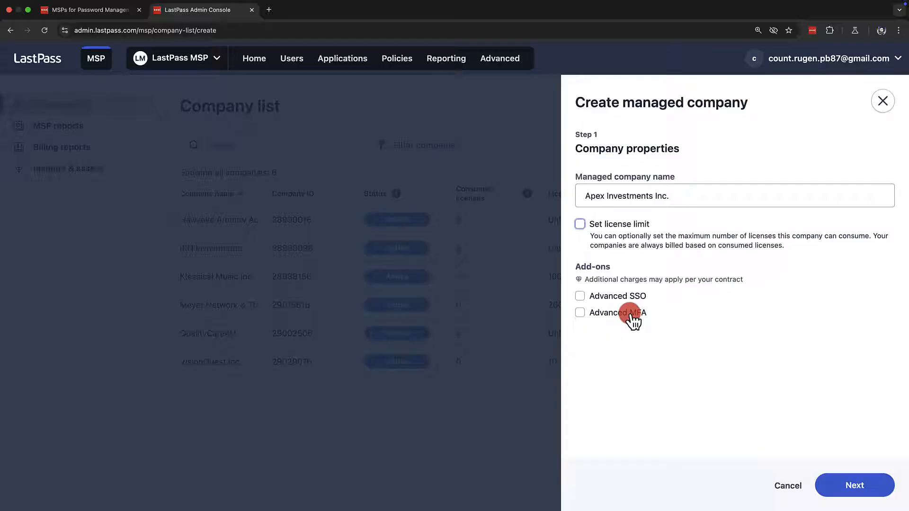
{"action": "left_click", "coordinate": [848, 487]}
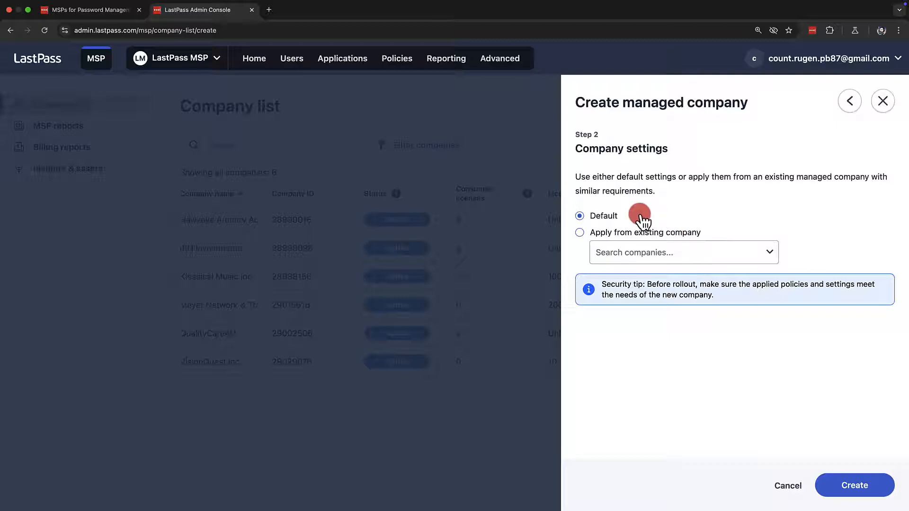
Apply only the policies from IRN Investments, excluding groups and admin levels, and create the managed company
{"action": "left_click", "coordinate": [649, 254]}
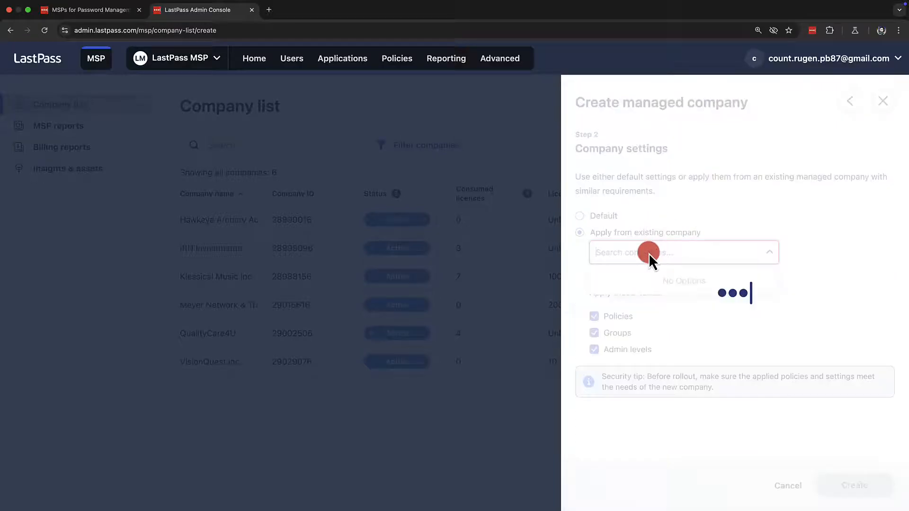
{"action": "left_click", "coordinate": [647, 305]}
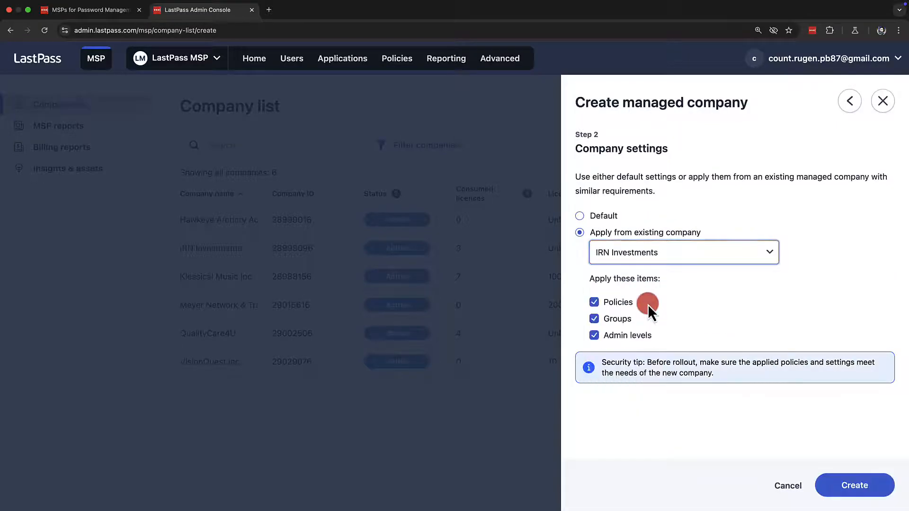
{"action": "left_click", "coordinate": [594, 320]}
{"action": "left_click", "coordinate": [594, 336]}
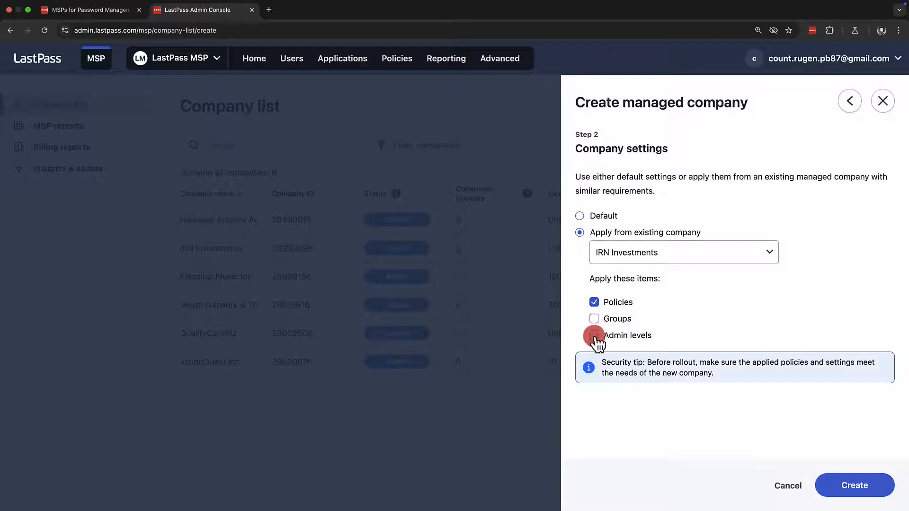
{"action": "left_click", "coordinate": [837, 484]}
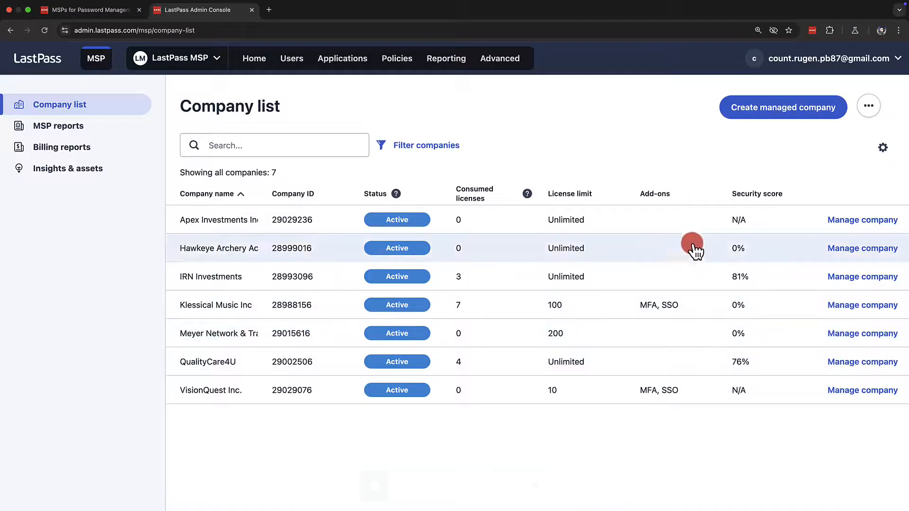
Review the company profile and subscription options of Apex Investments Inc., and return to the company list without saving changes
{"action": "left_click", "coordinate": [693, 230]}
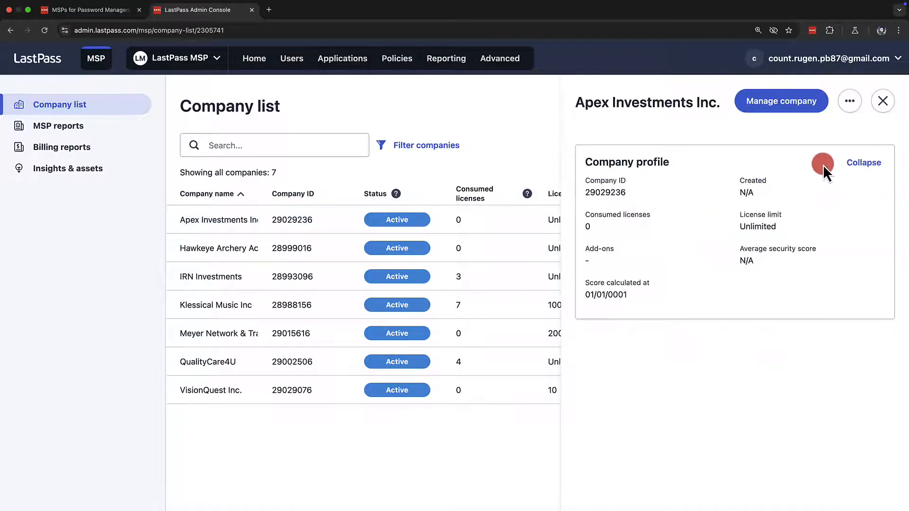
{"action": "left_click", "coordinate": [850, 102]}
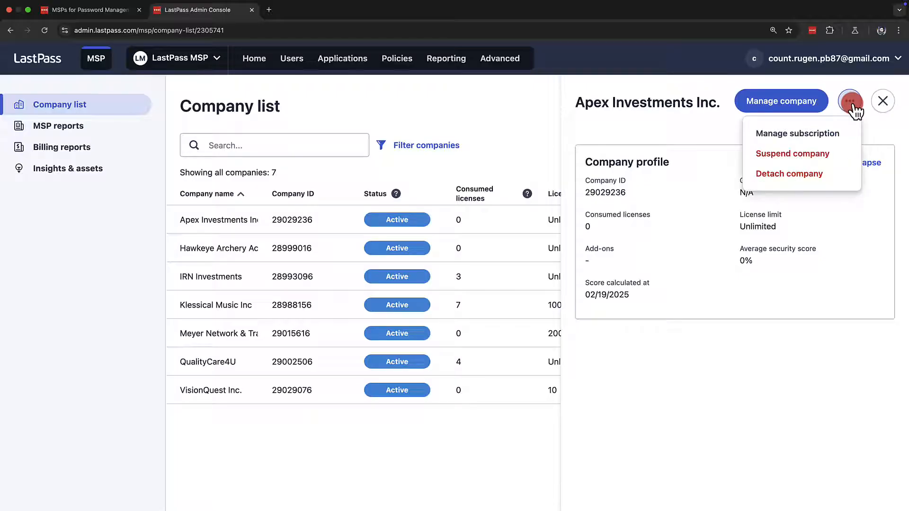
{"action": "left_click", "coordinate": [829, 134]}
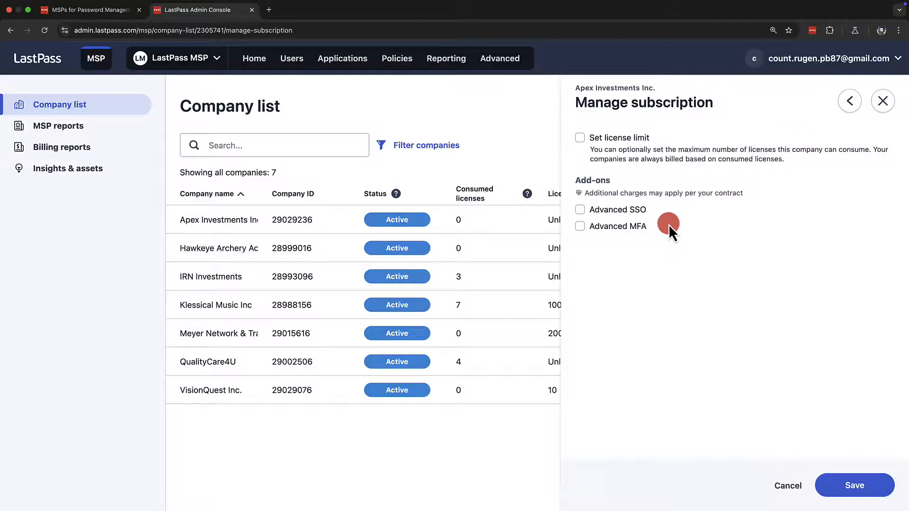
{"action": "key", "text": "Escape"}
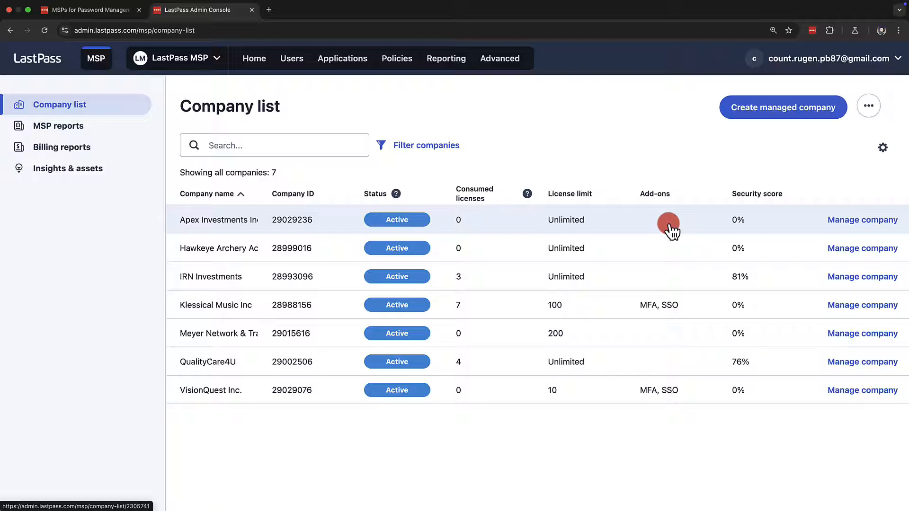
Suspend the managed company Apex Investments Inc. and confirm the suspension
{"action": "left_click", "coordinate": [671, 231]}
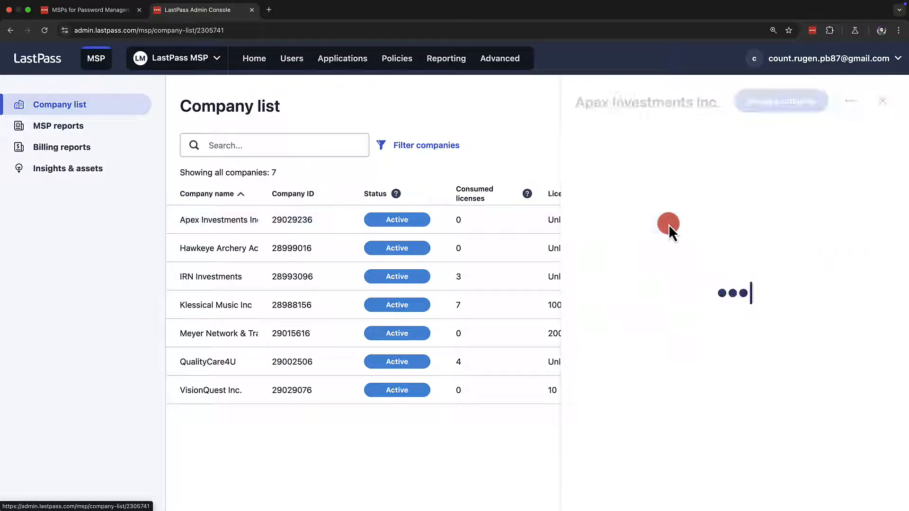
{"action": "left_click", "coordinate": [850, 105]}
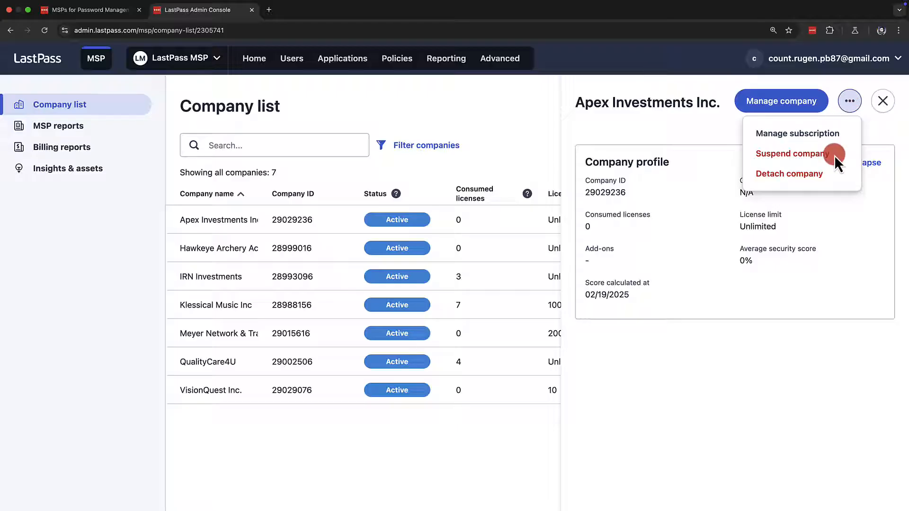
{"action": "left_click", "coordinate": [818, 156]}
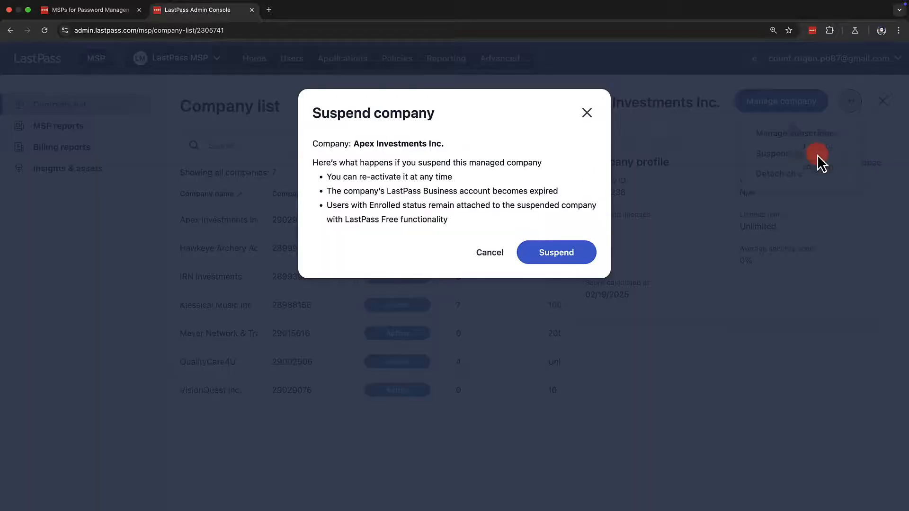
{"action": "left_click", "coordinate": [573, 251]}
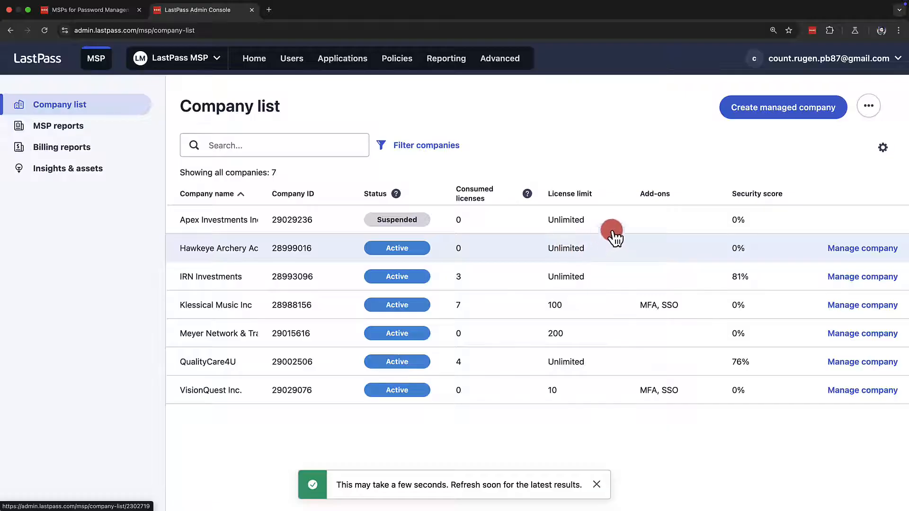
Re-activate the suspended managed company Apex Investments Inc
{"action": "left_click", "coordinate": [626, 222]}
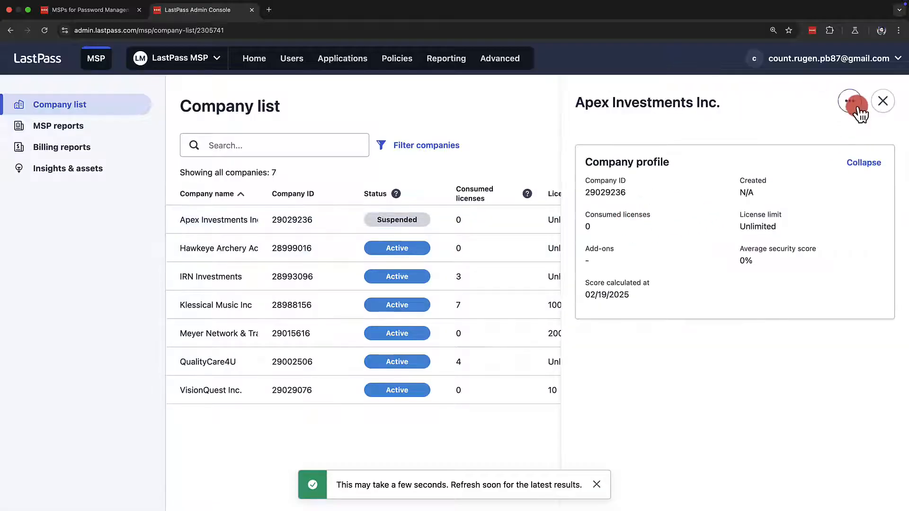
{"action": "left_click", "coordinate": [851, 102]}
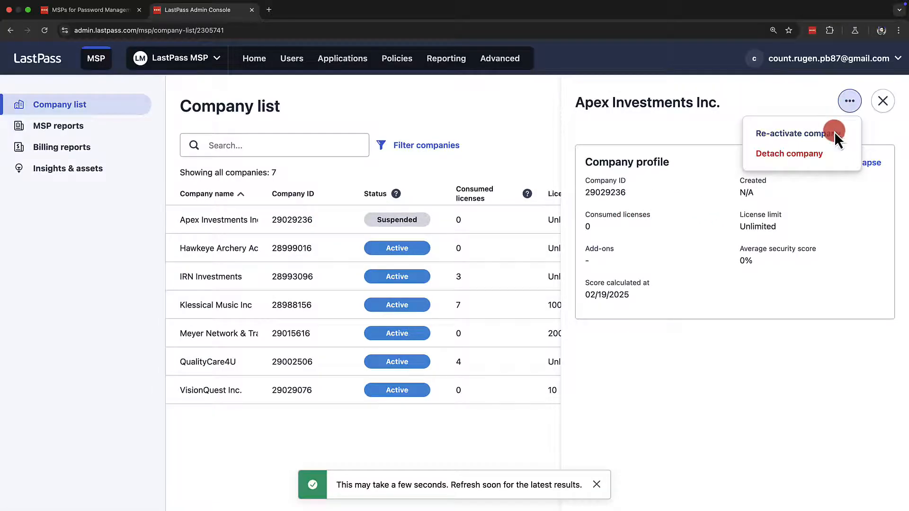
{"action": "left_click", "coordinate": [834, 131]}
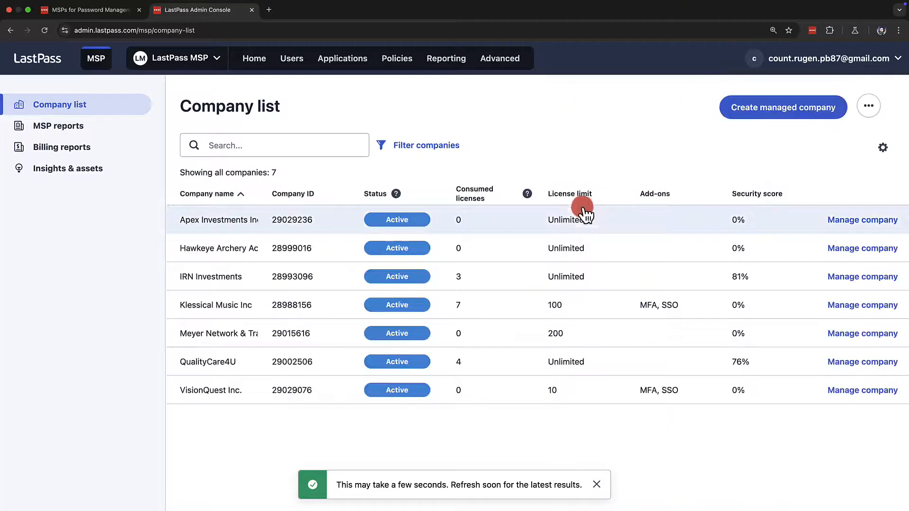
Open the detach confirmation for Apex Investments Inc., acknowledge the irreversible detachment, and leave without detaching the company
{"action": "left_click", "coordinate": [593, 218]}
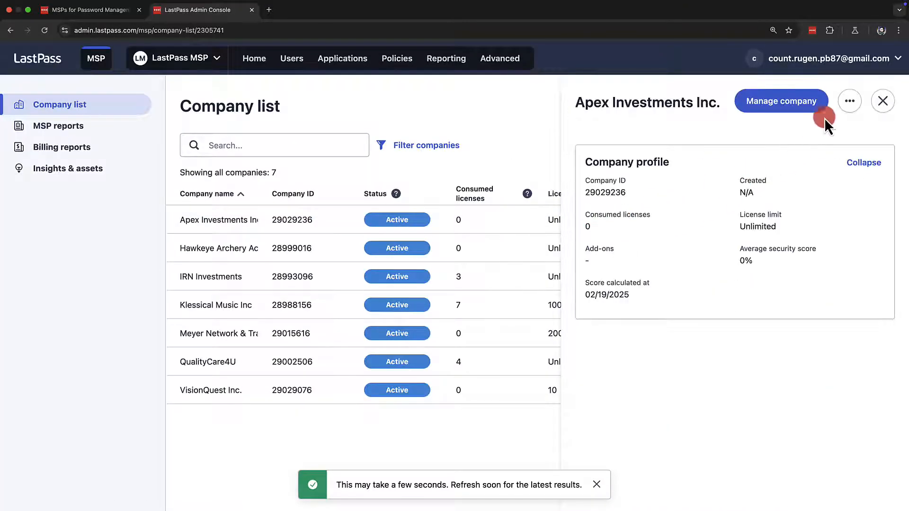
{"action": "left_click", "coordinate": [850, 101]}
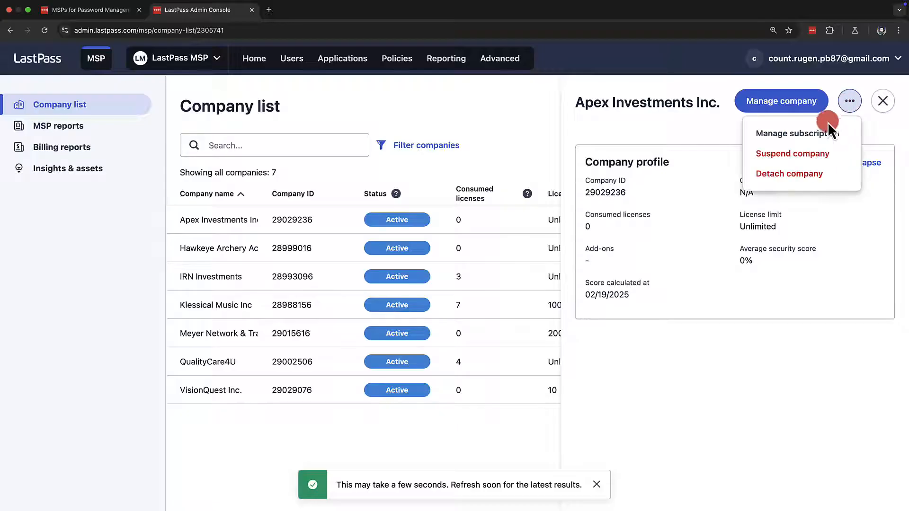
{"action": "left_click", "coordinate": [815, 173]}
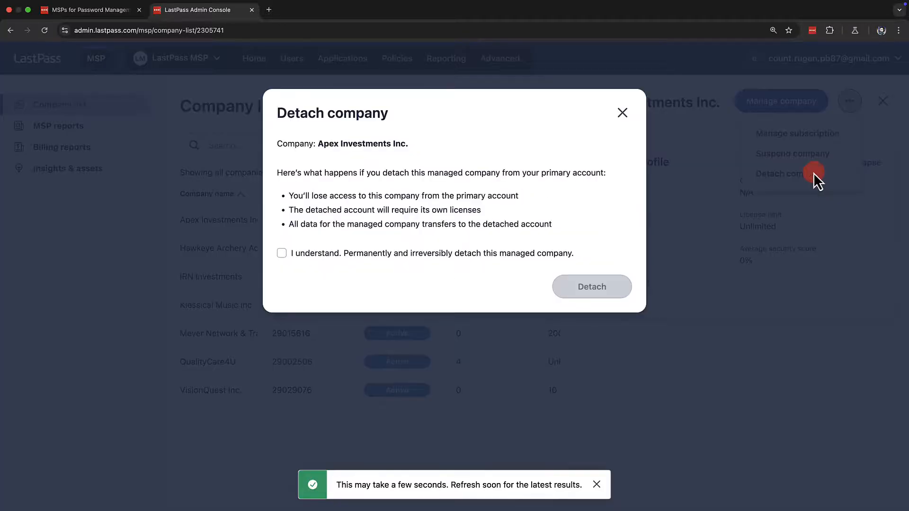
{"action": "left_click", "coordinate": [284, 255]}
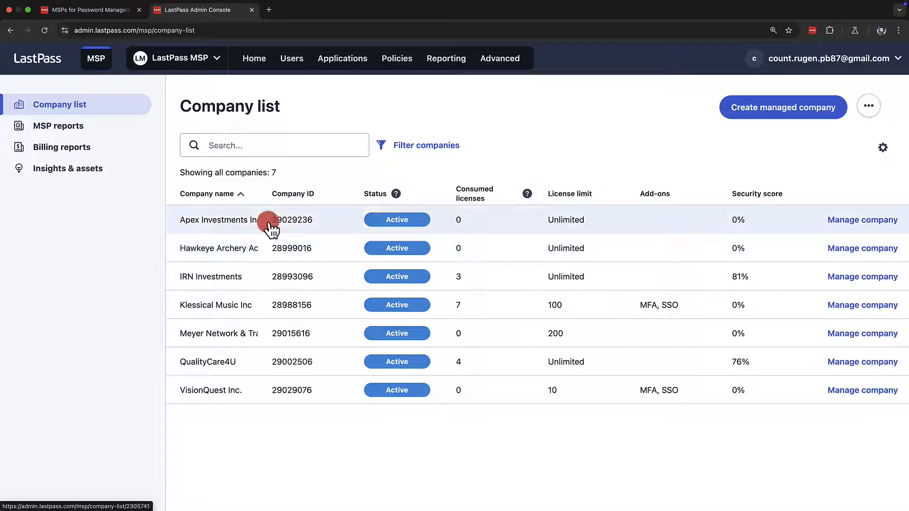
Generate an executive summary report in English for only the managed company IRN Investments
{"action": "left_click", "coordinate": [125, 130]}
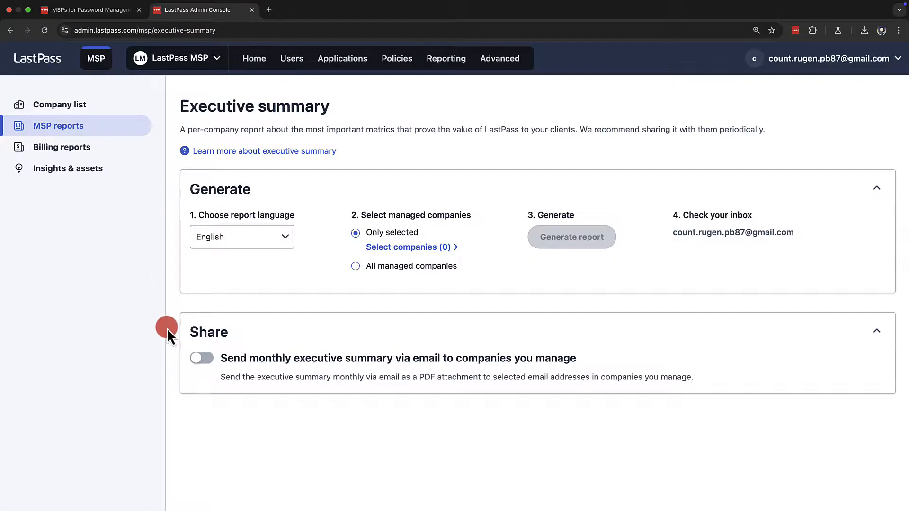
{"action": "left_click", "coordinate": [286, 242]}
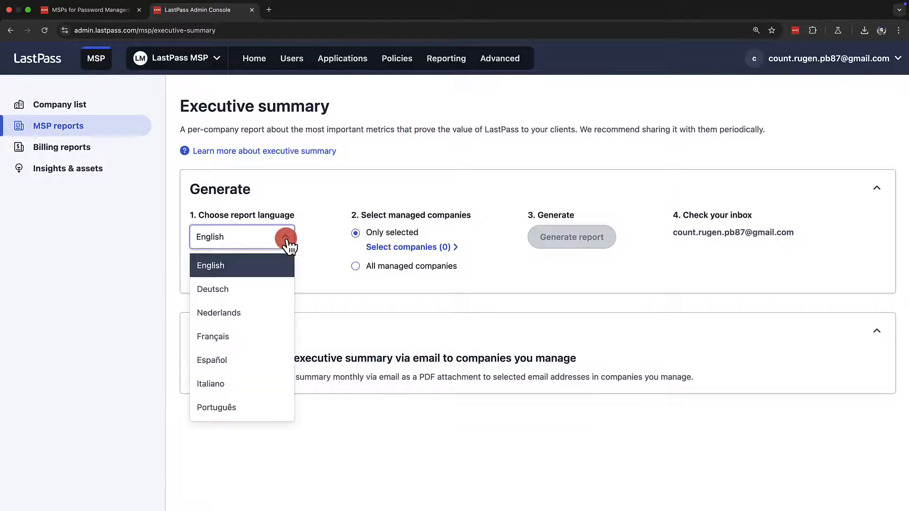
{"action": "left_click", "coordinate": [287, 243]}
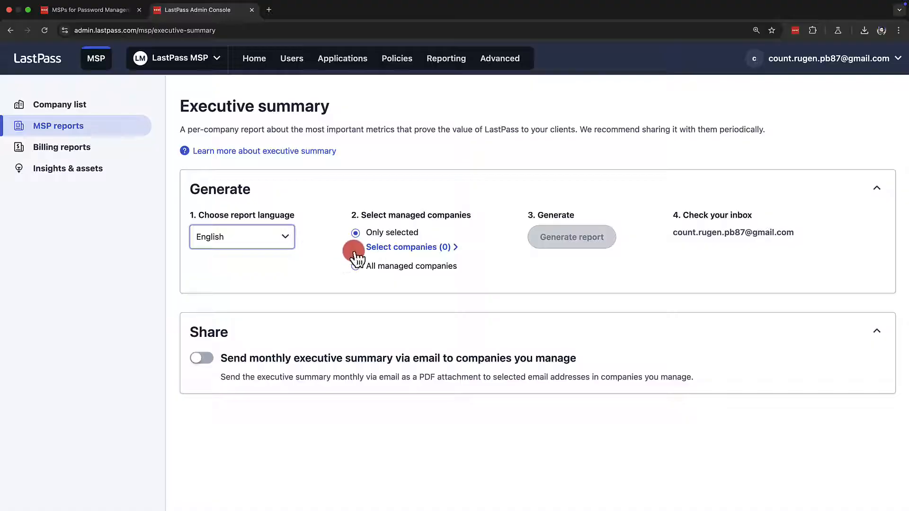
{"action": "left_click", "coordinate": [382, 248]}
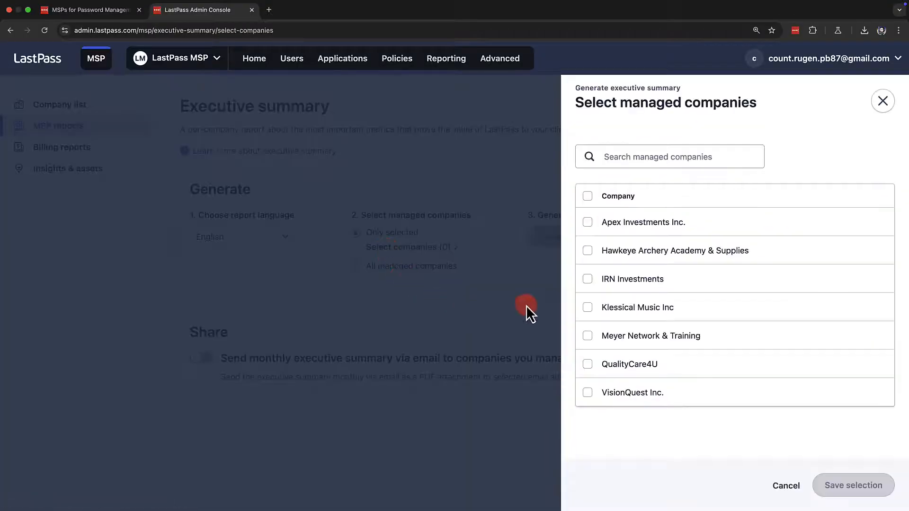
{"action": "left_click", "coordinate": [589, 279]}
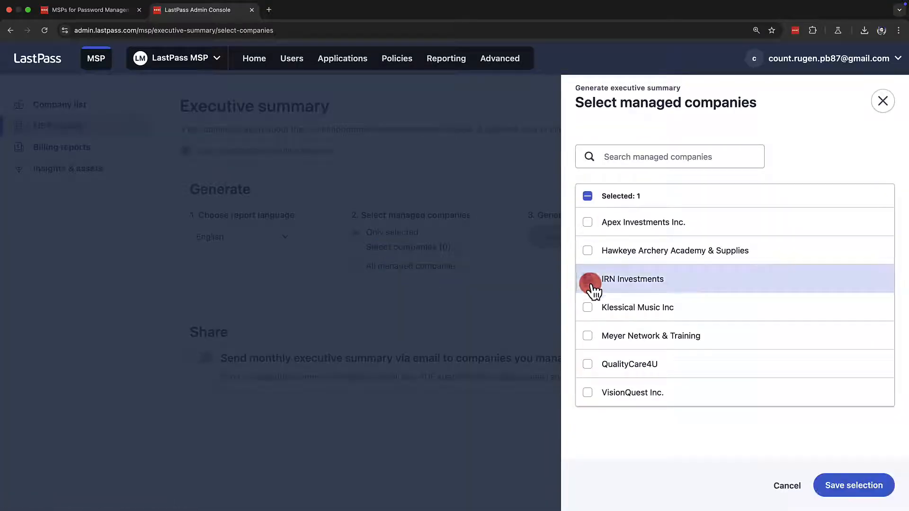
{"action": "left_click", "coordinate": [816, 471]}
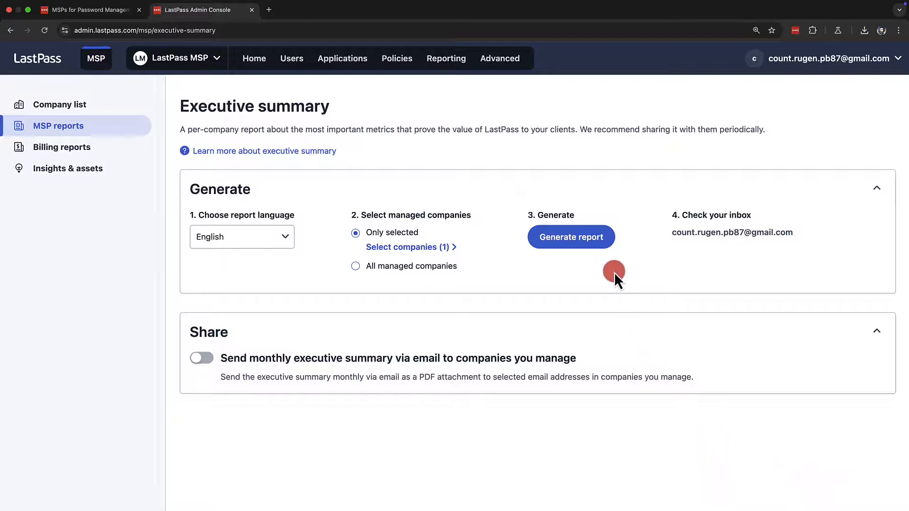
{"action": "left_click", "coordinate": [606, 241]}
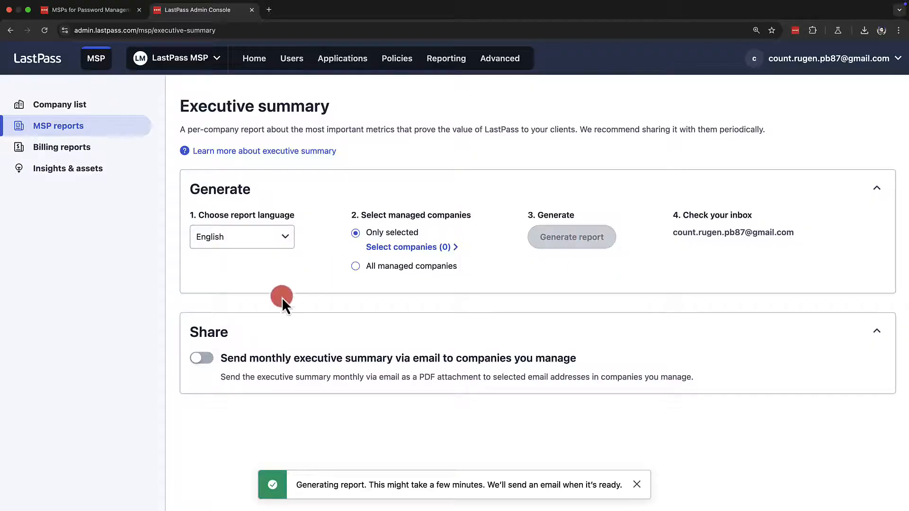
Enable monthly executive summary emails to managed companies and schedule them for day 6 of the month
{"action": "left_click", "coordinate": [209, 356]}
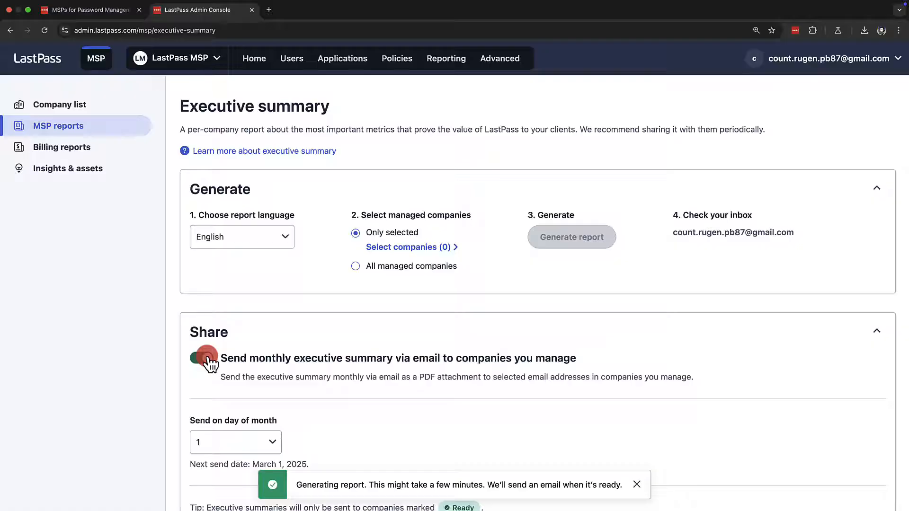
{"action": "scroll", "coordinate": [208, 361], "scroll_direction": "down", "scroll_amount": 3}
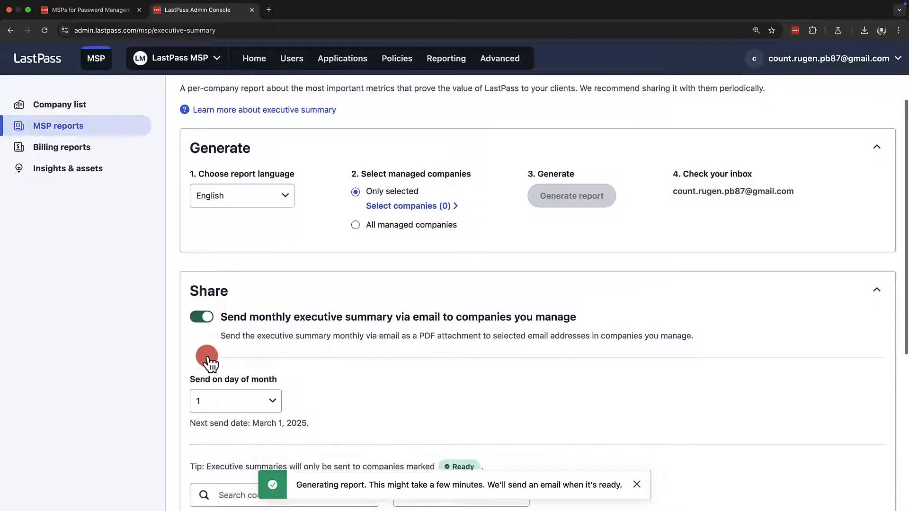
{"action": "left_click", "coordinate": [206, 358]}
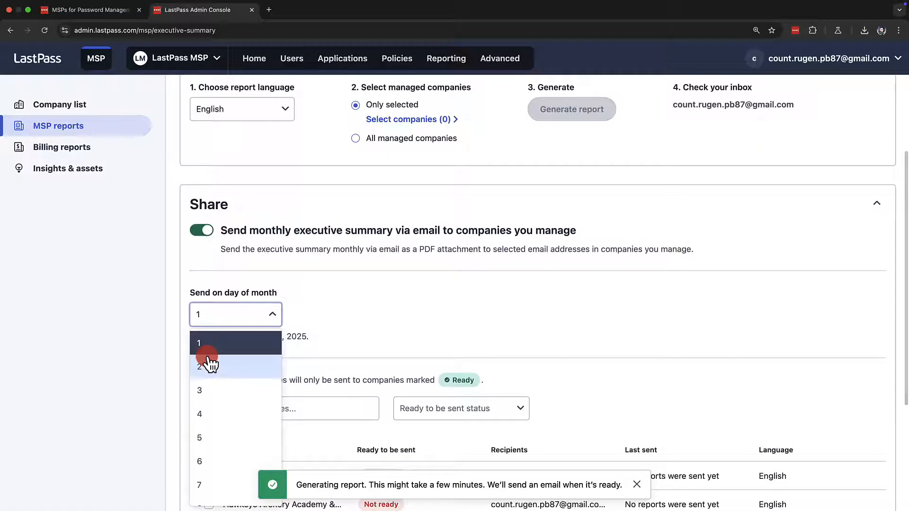
{"action": "left_click", "coordinate": [206, 460]}
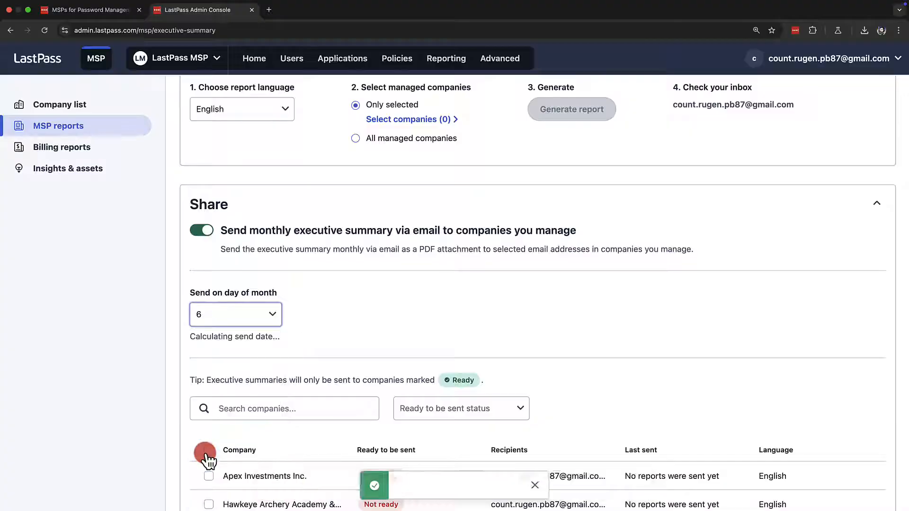
Mark IRN Investments as ready to be sent in its sharing settings, keeping English and the default recipients, and save
{"action": "scroll", "coordinate": [208, 458], "scroll_direction": "down", "scroll_amount": 3}
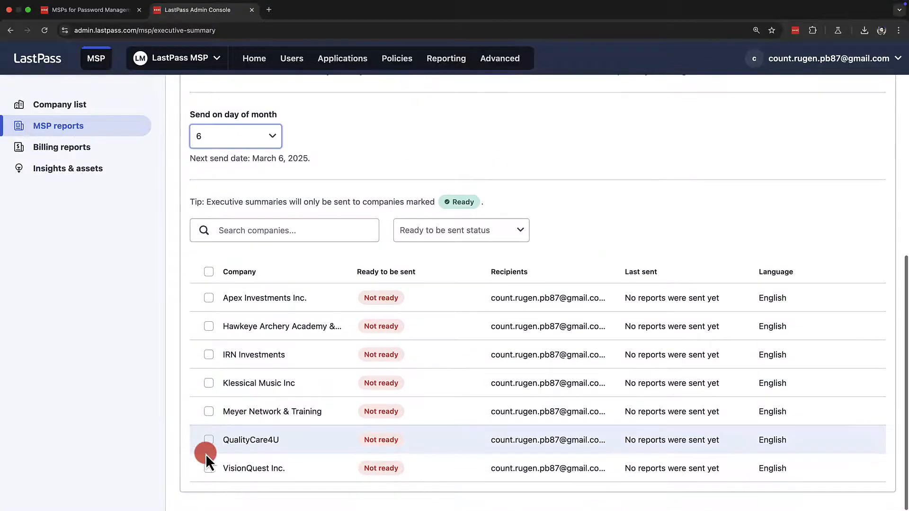
{"action": "left_click", "coordinate": [209, 356]}
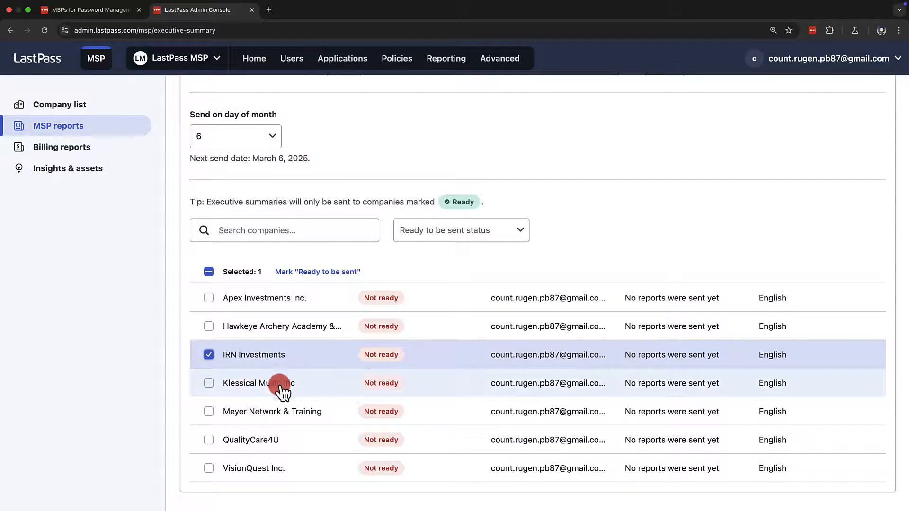
{"action": "left_click", "coordinate": [379, 361]}
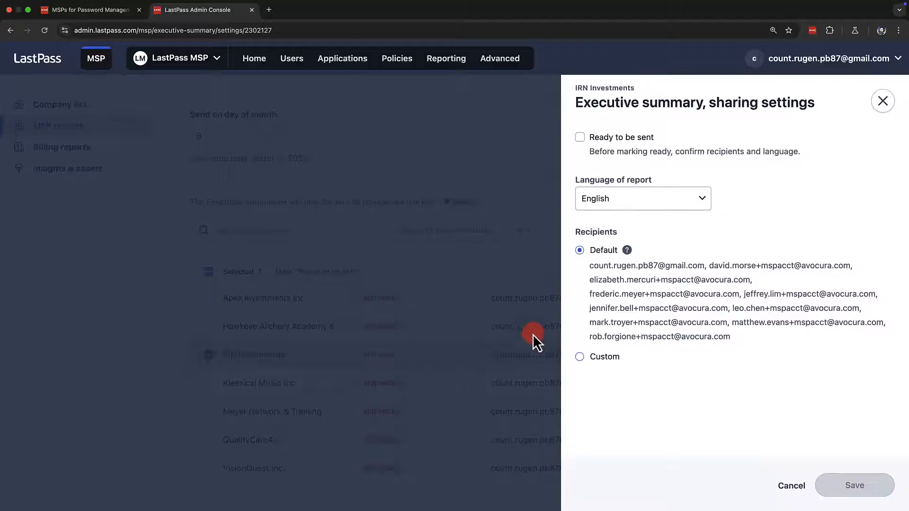
{"action": "left_click", "coordinate": [581, 139]}
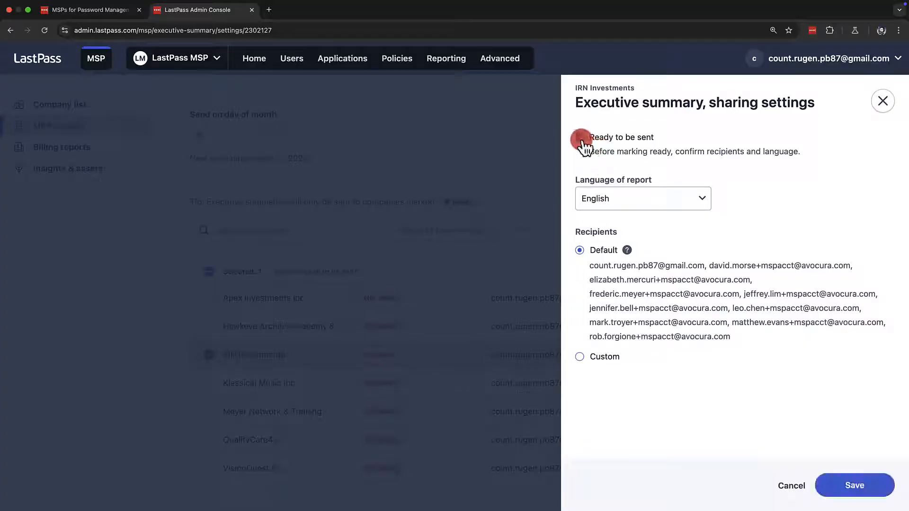
{"action": "left_click", "coordinate": [624, 193]}
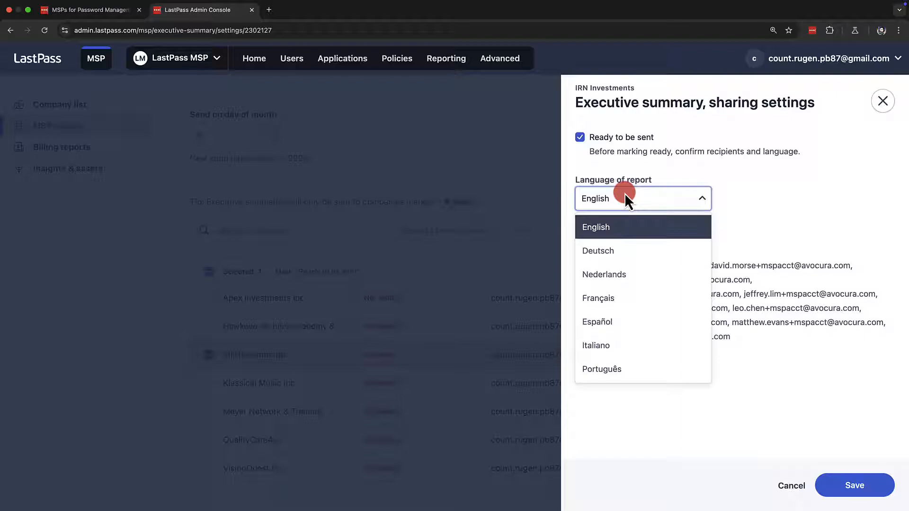
{"action": "left_click", "coordinate": [622, 205]}
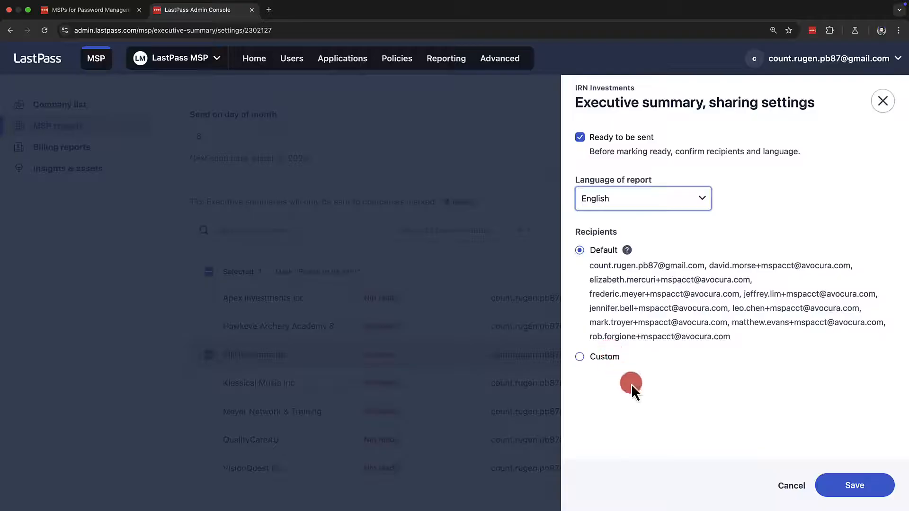
{"action": "left_click", "coordinate": [822, 488]}
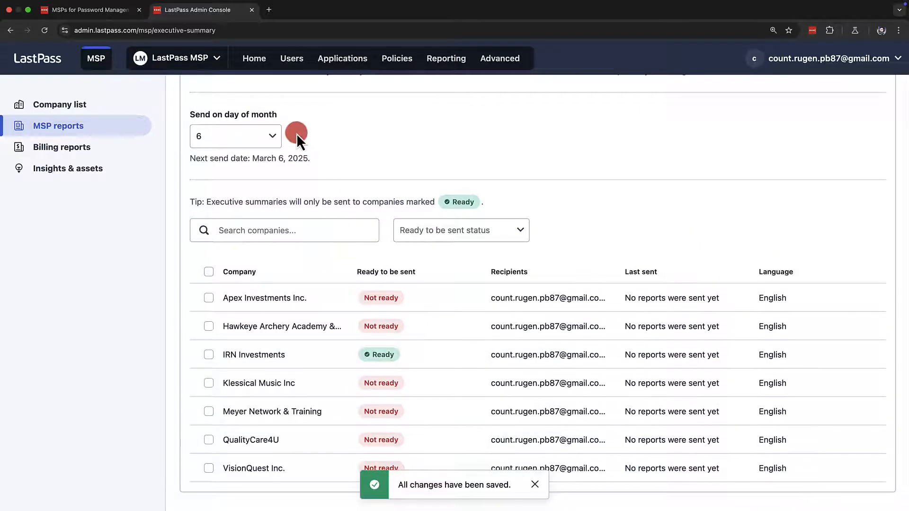
Switch to the Gmail inbox, open the executive summary email for IRN Investments, and view its attached PDF report
{"action": "left_click", "coordinate": [269, 12]}
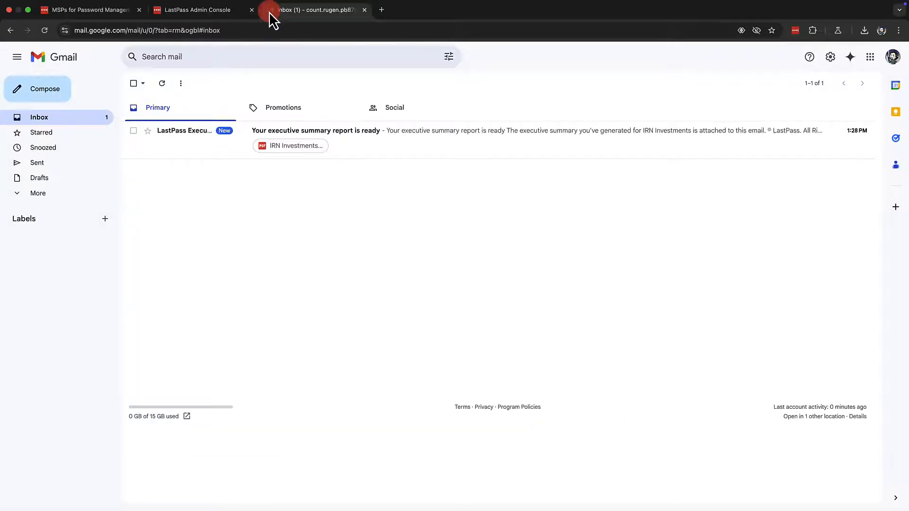
{"action": "left_click", "coordinate": [276, 138]}
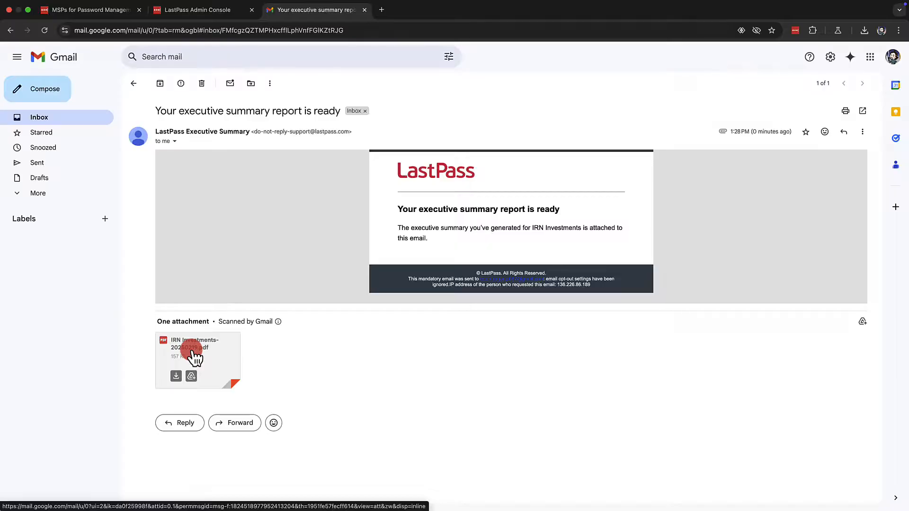
{"action": "left_click", "coordinate": [194, 358]}
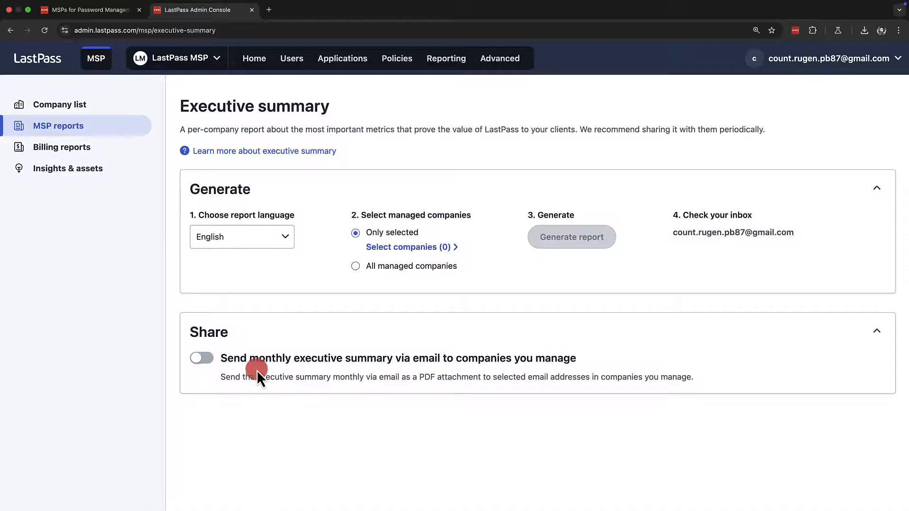
Review the MSP billing report and daily license count for the last billing cycle, and open the Insights & assets page
{"action": "left_click", "coordinate": [125, 151]}
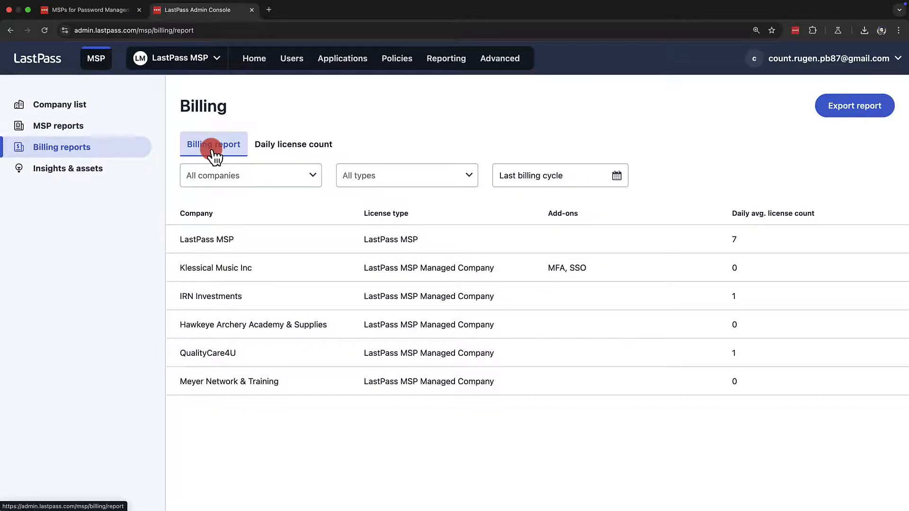
{"action": "left_click", "coordinate": [290, 146]}
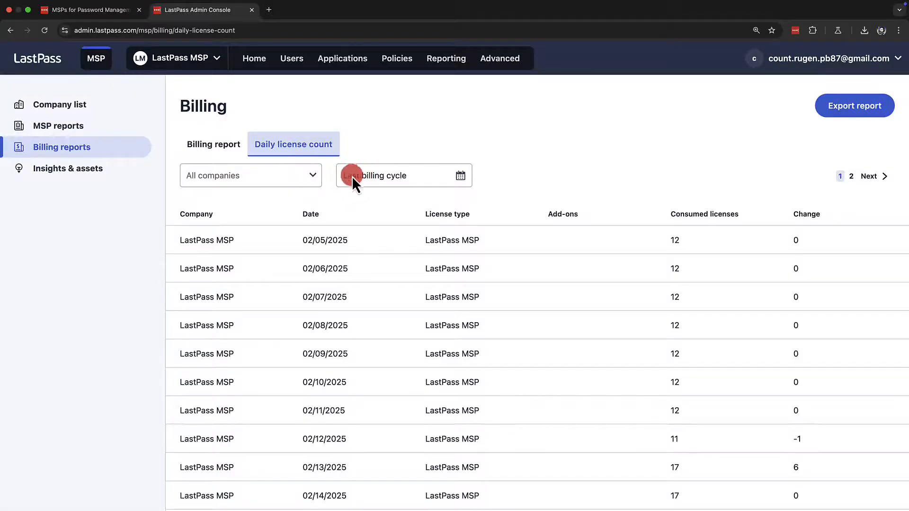
{"action": "left_click", "coordinate": [224, 151]}
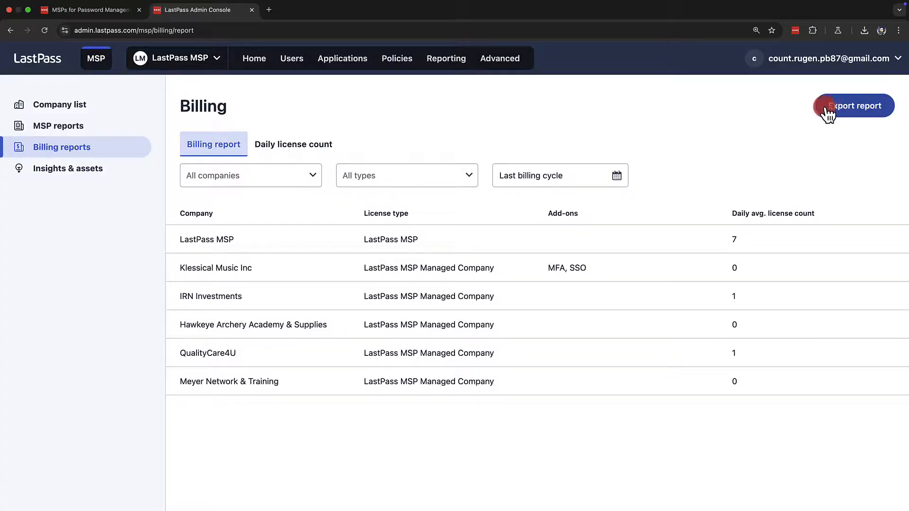
{"action": "left_click", "coordinate": [121, 171]}
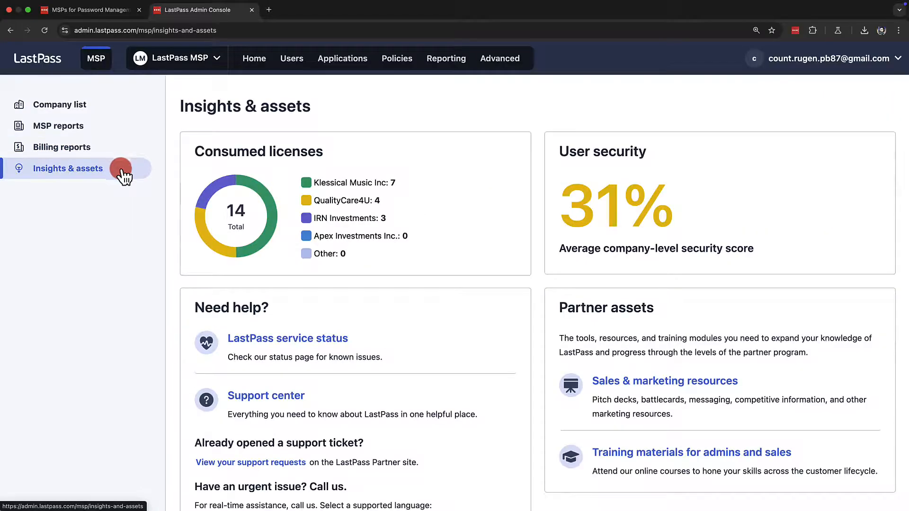